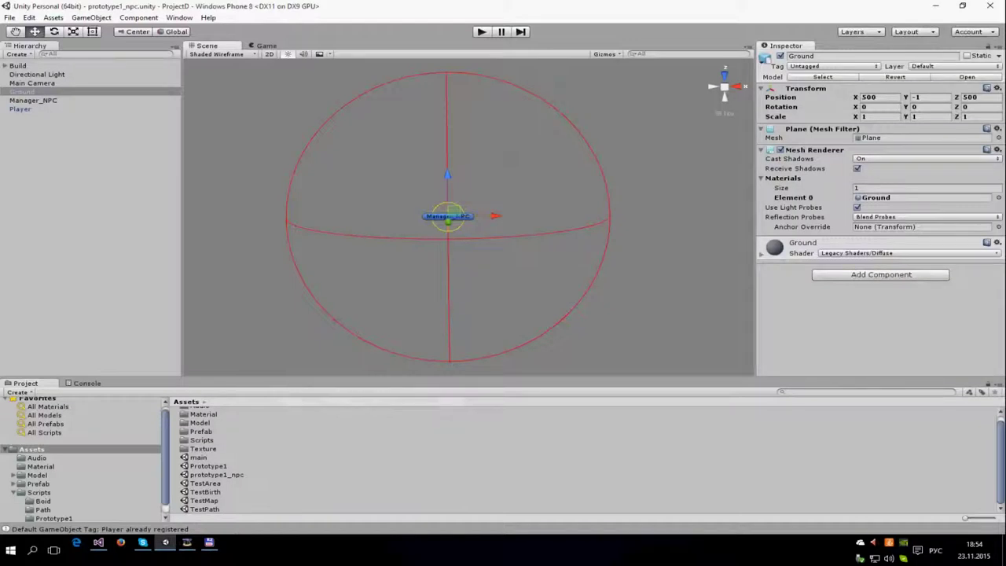
Step: Select Manager_NPC and enable Is Spawn Visible in its Manager_NPC script component
click(33, 100)
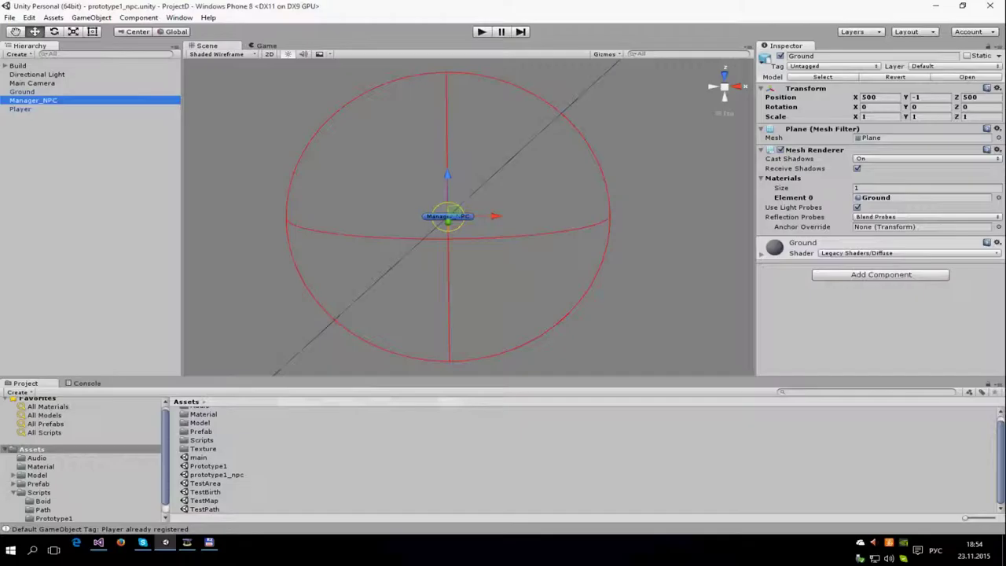
click(857, 135)
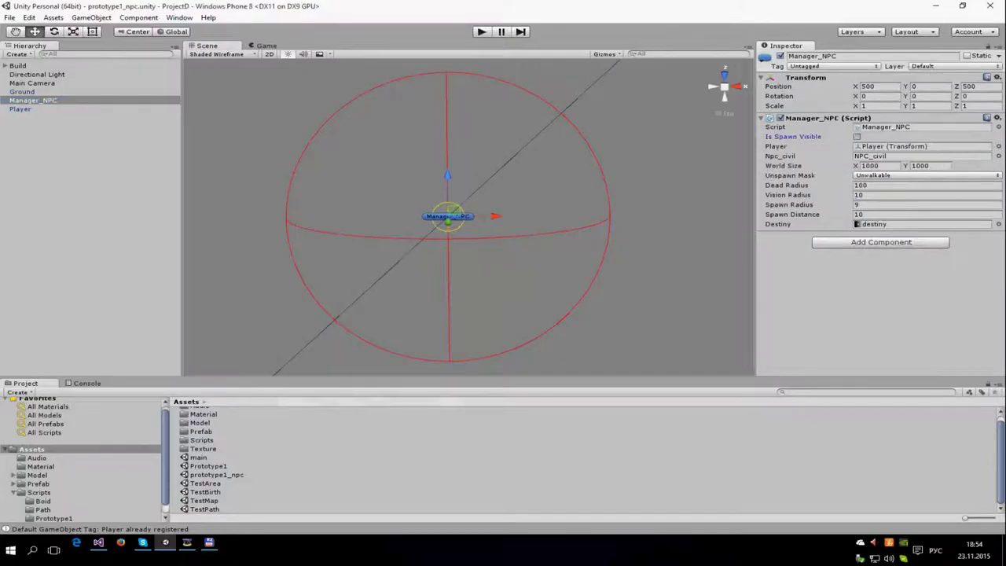
Step: Enter Play mode, switch to the Scene view, and move the Player forward along Z to 501.9
key(ctrl+p)
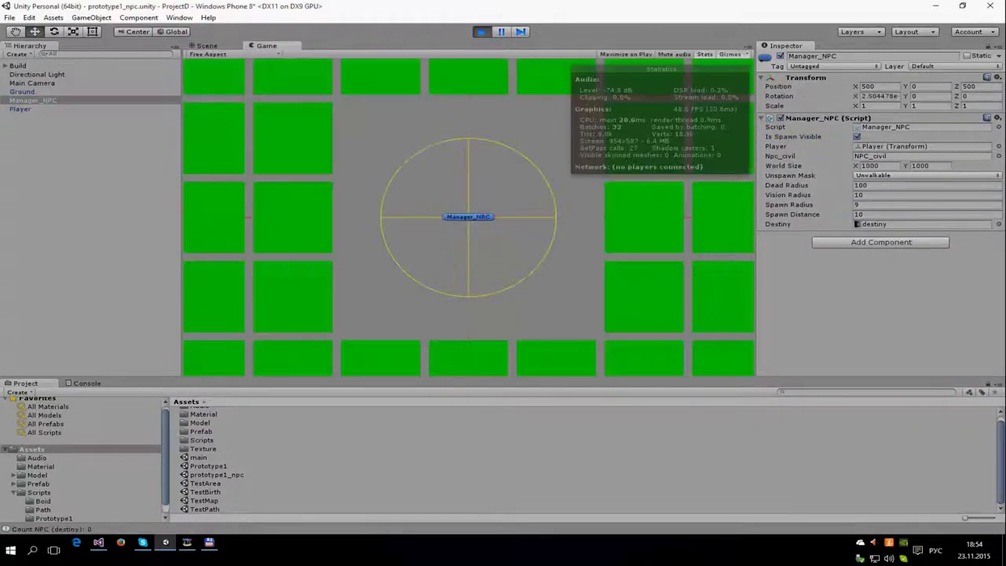
key(ctrl+1)
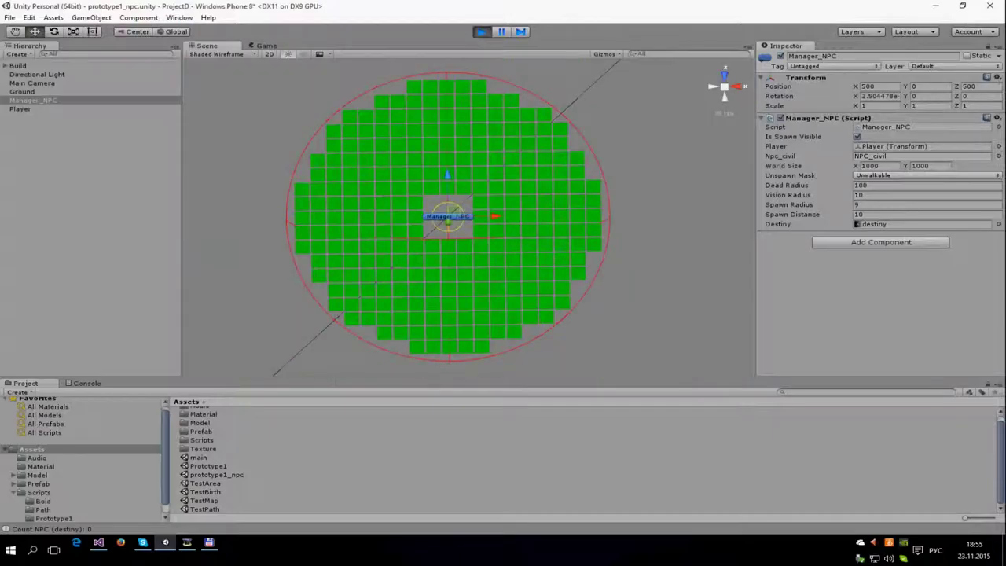
drag(447, 175, 447, 172)
click(20, 108)
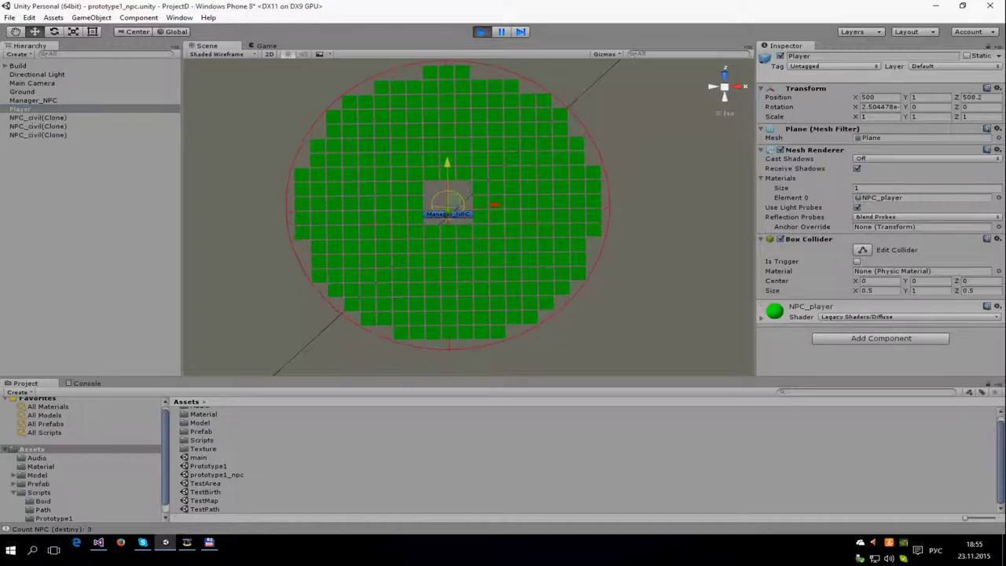
drag(447, 175, 447, 171)
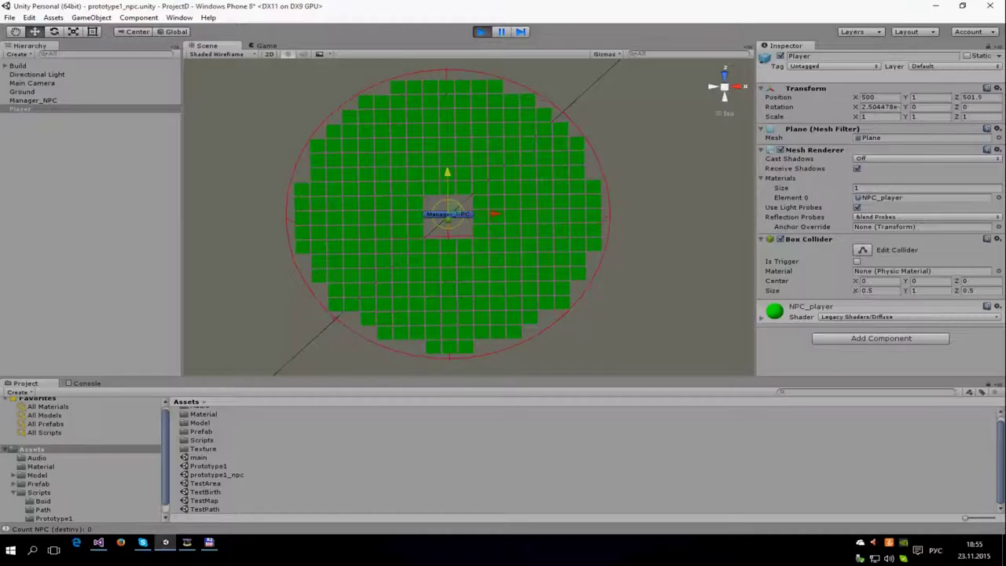
Step: Set Manager_NPC's Vision Radius to 60, nudge it along X, and select the Player
click(33, 100)
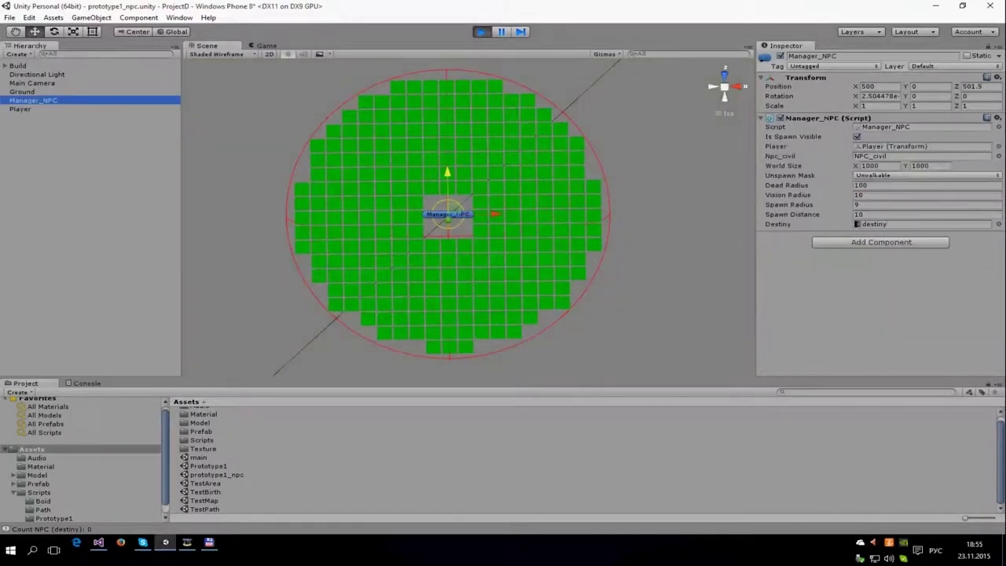
click(903, 194)
text(5)
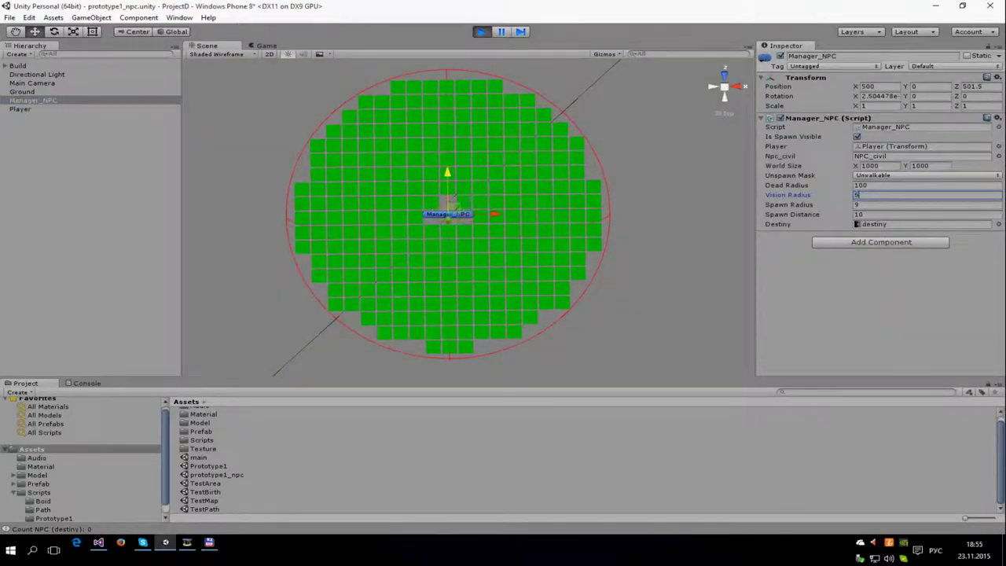
text(0)
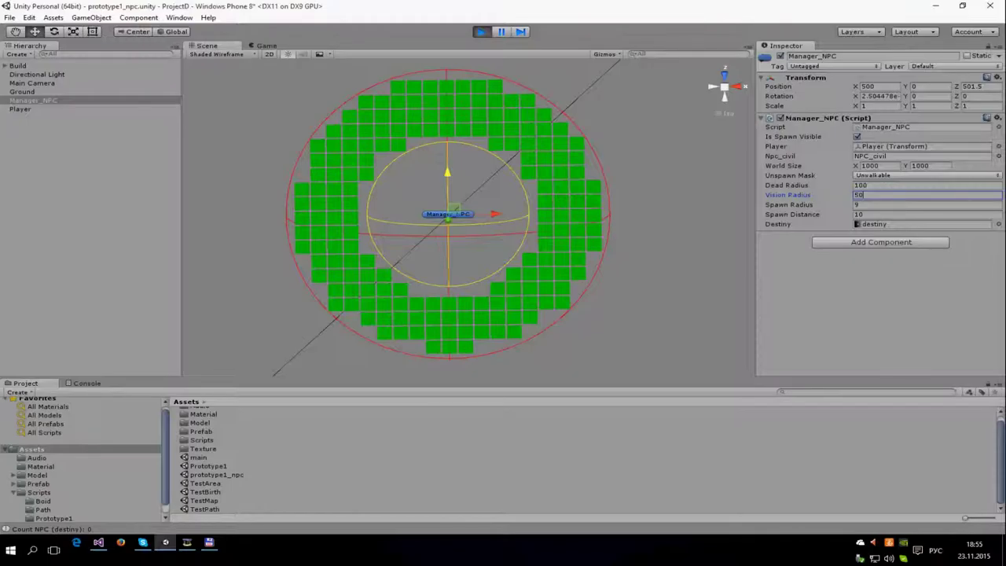
text(0)
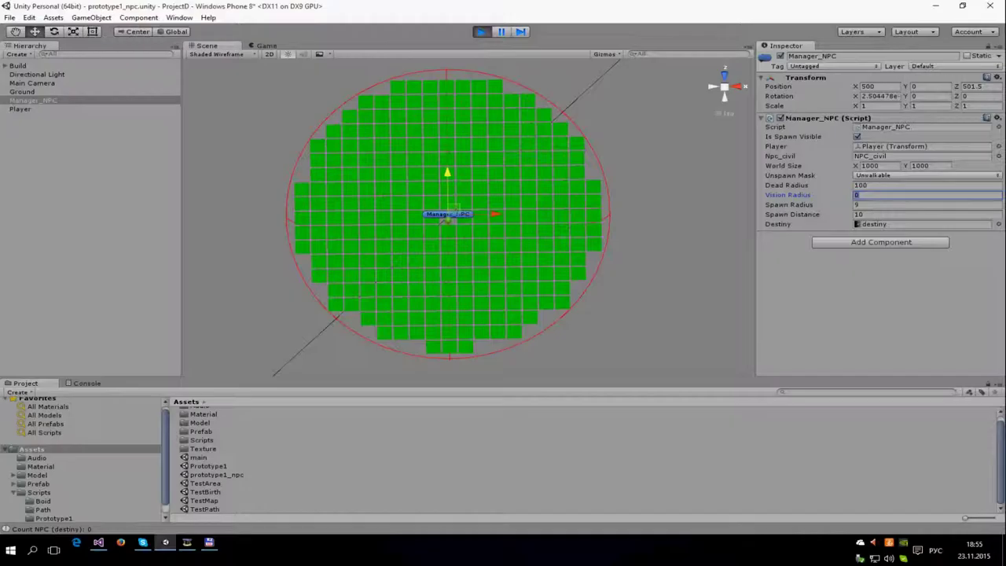
text(9)
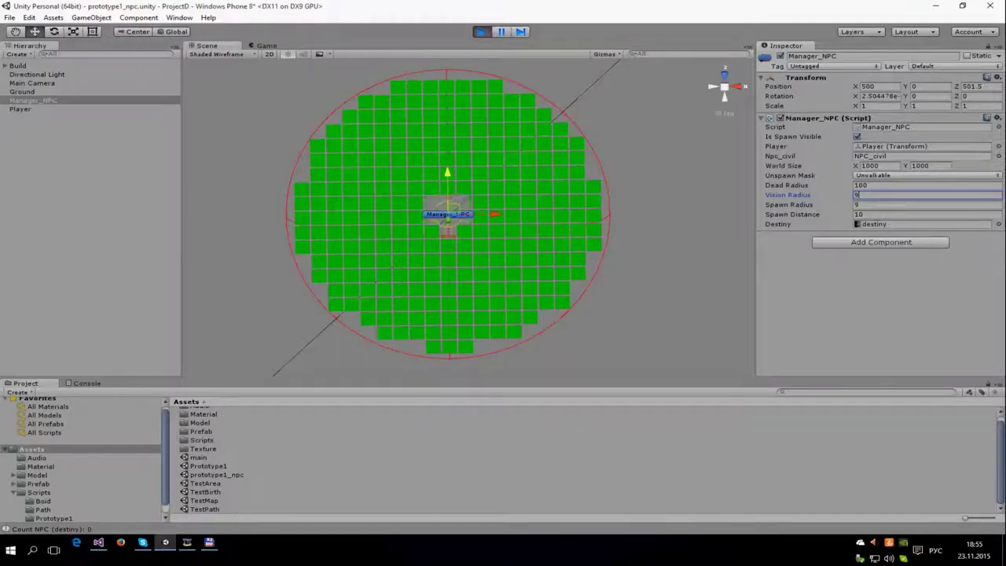
text(0)
key(BackSpace)
key(BackSpace)
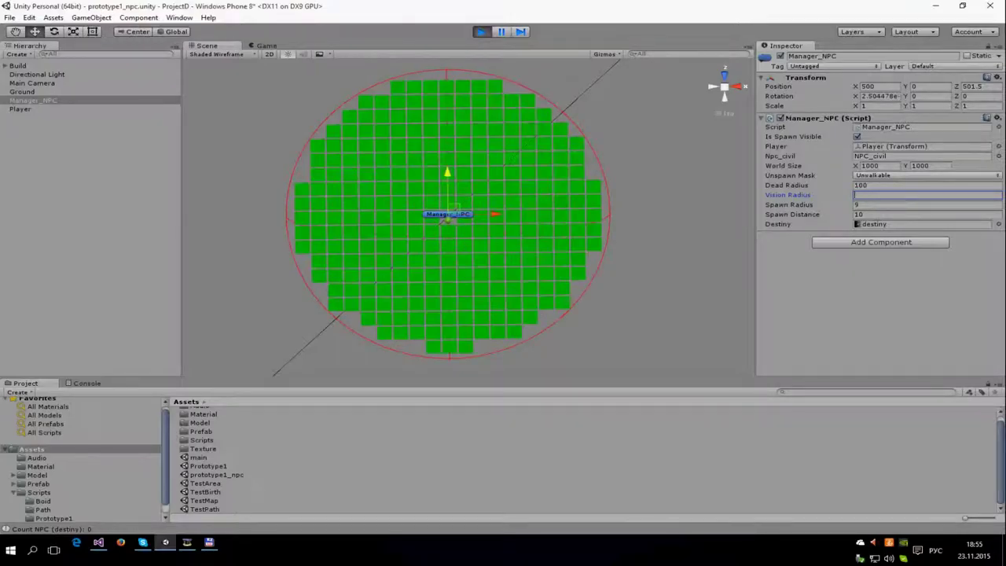
text(60)
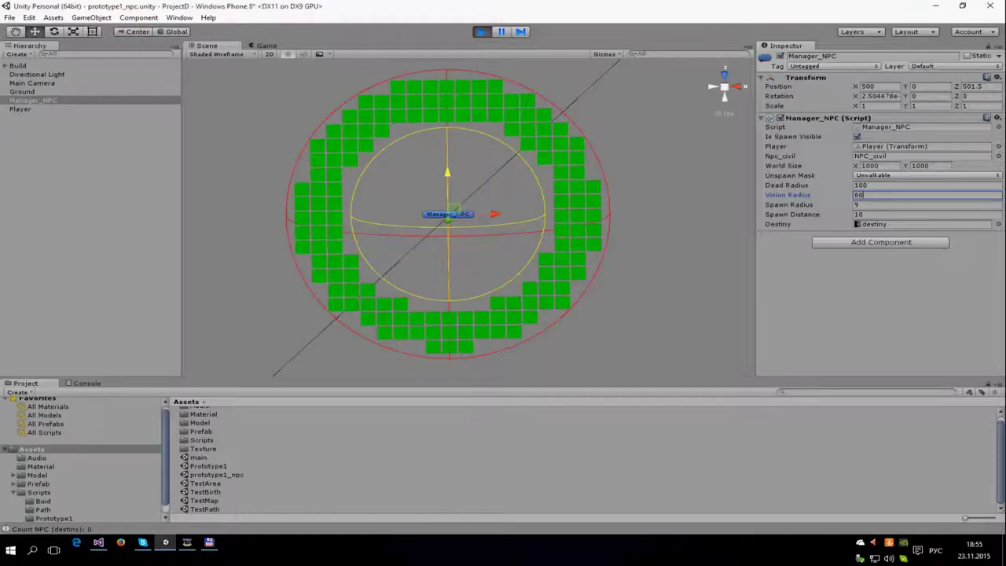
drag(495, 213, 497, 214)
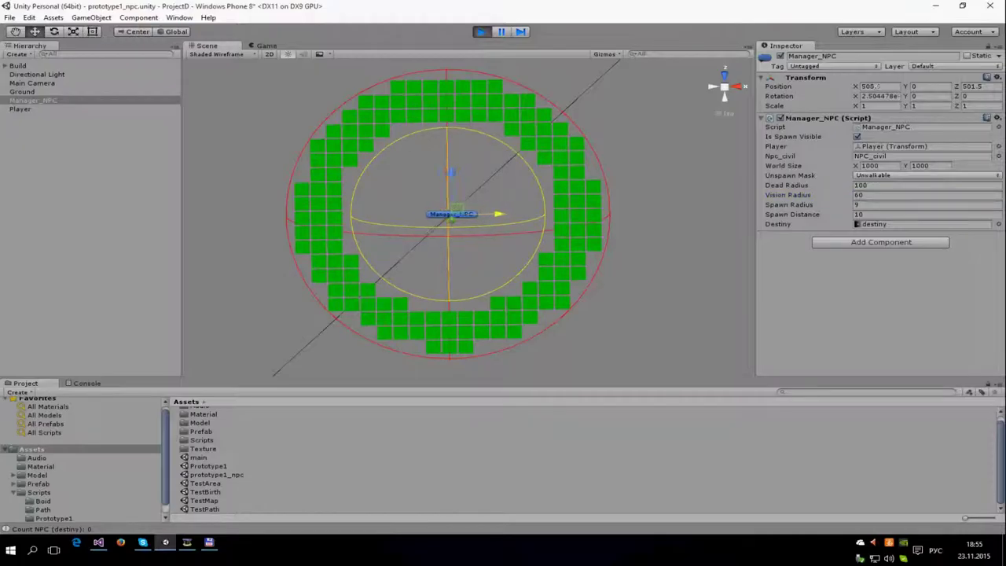
click(19, 109)
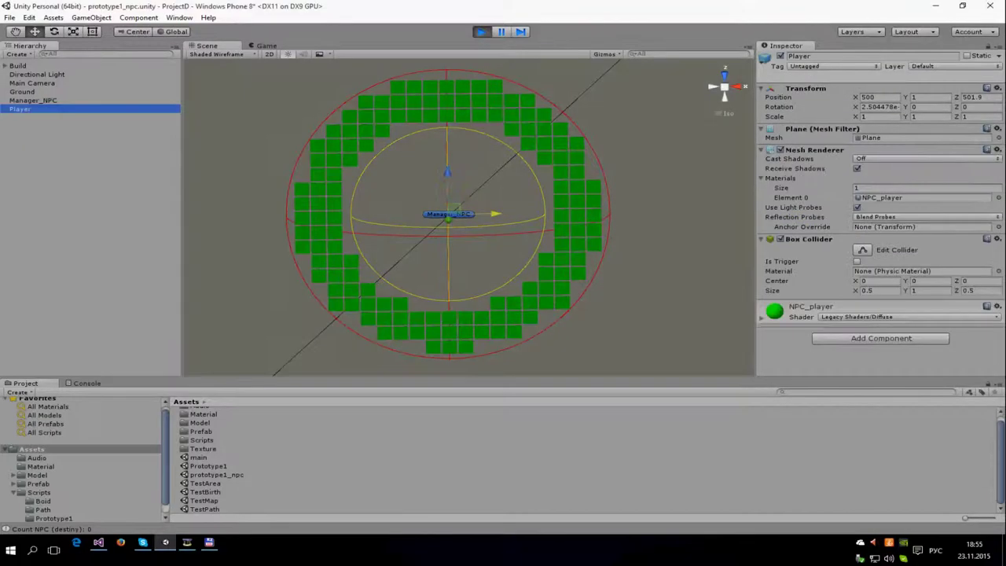
Step: Drag the Player sideways along X, then stop Play mode
mouse_move(495, 214)
mouse_down()
mouse_move(546, 212)
mouse_move(479, 213)
mouse_up()
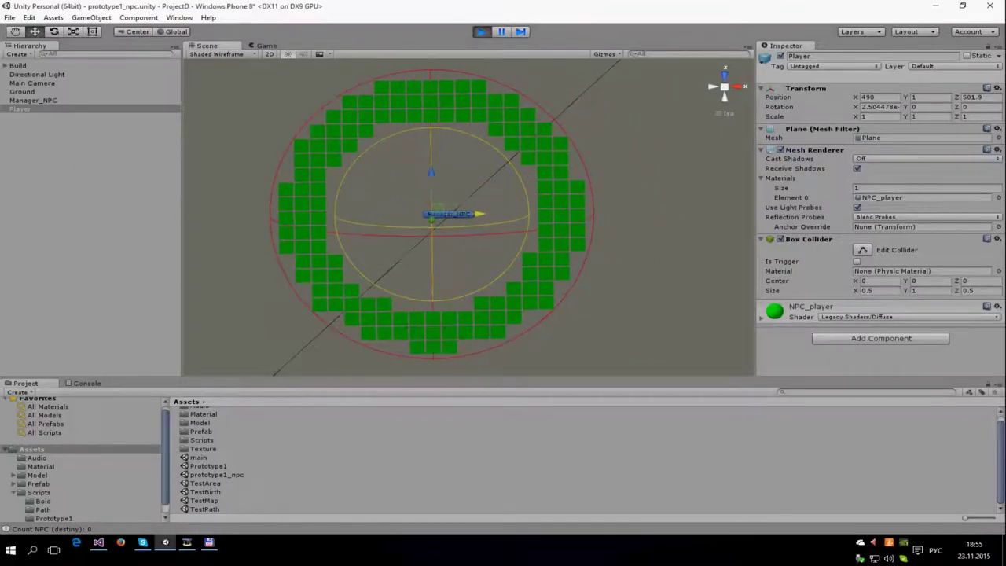
key(ctrl+p)
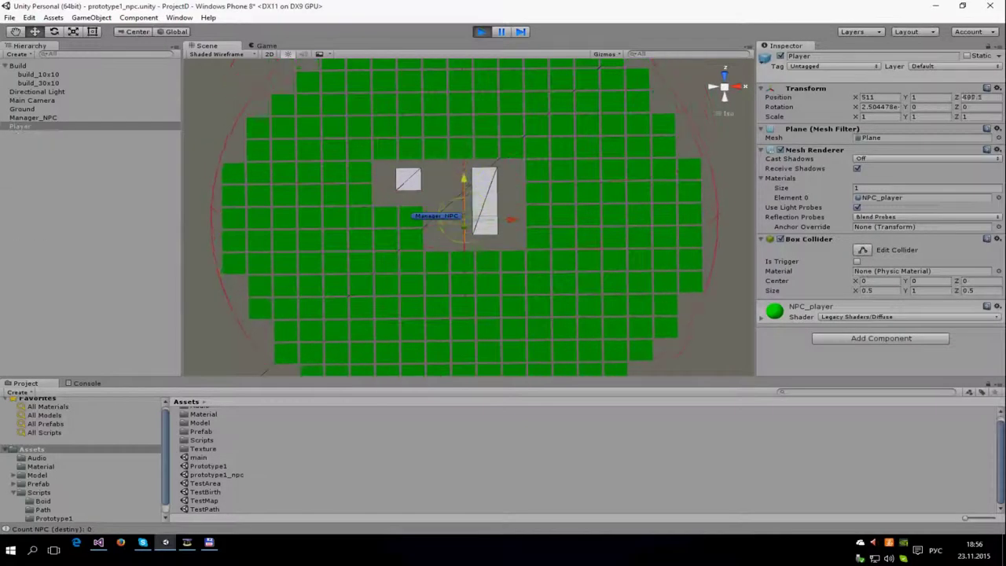
Step: Set Manager_NPC's Spawn Radius to 4 and Spawn Distance to 5, then select the Player
click(33, 117)
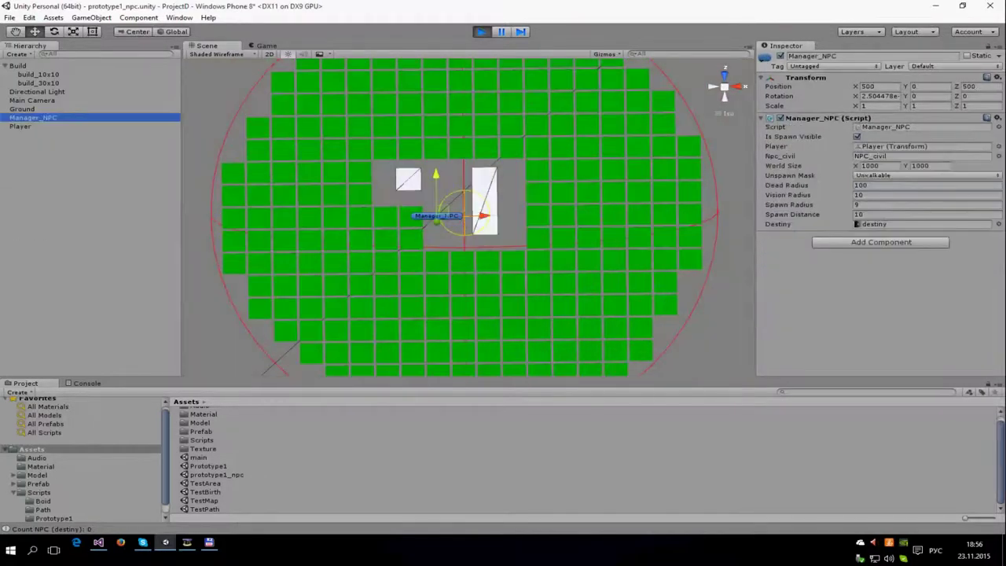
click(923, 214)
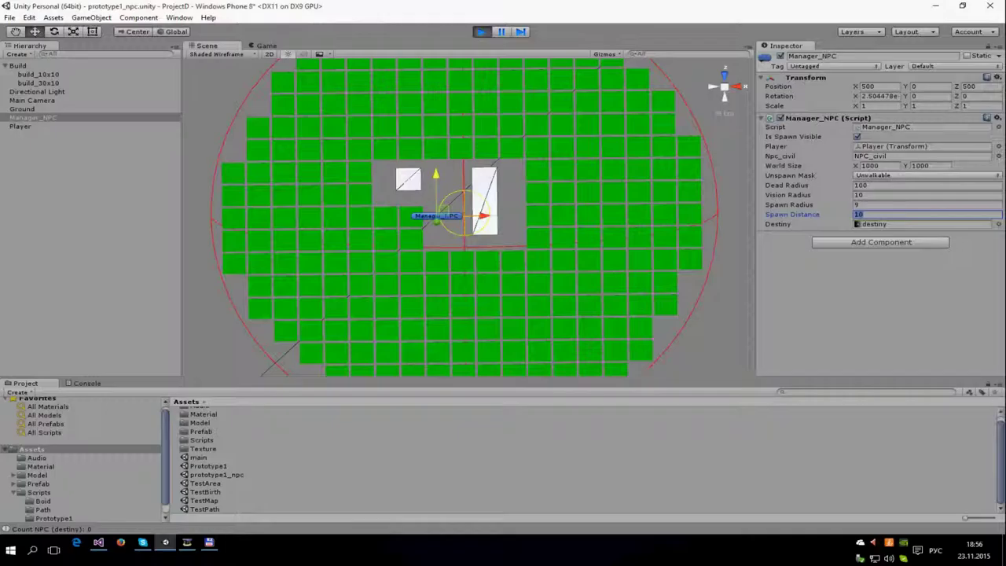
click(923, 205)
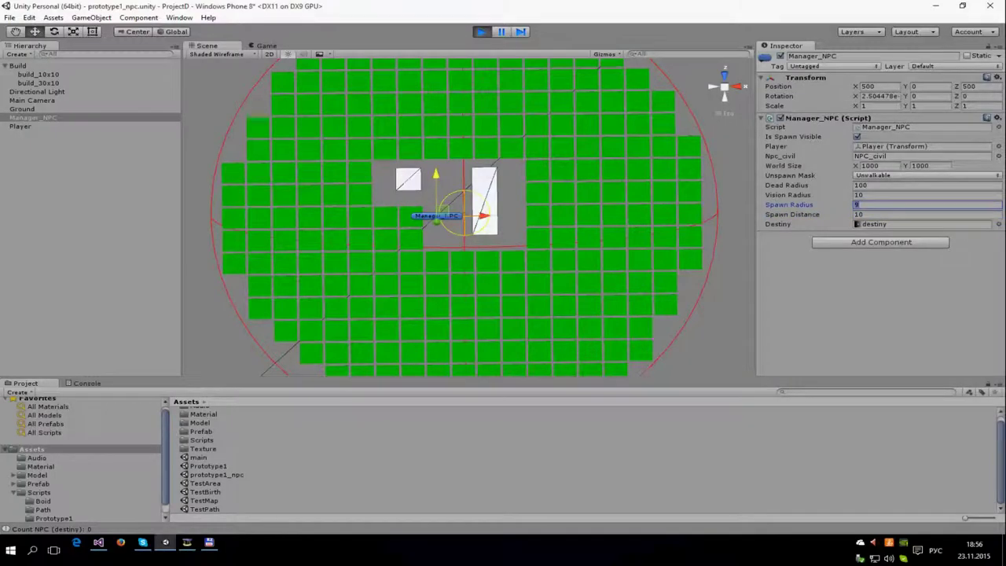
text(4)
key(Tab)
text(5)
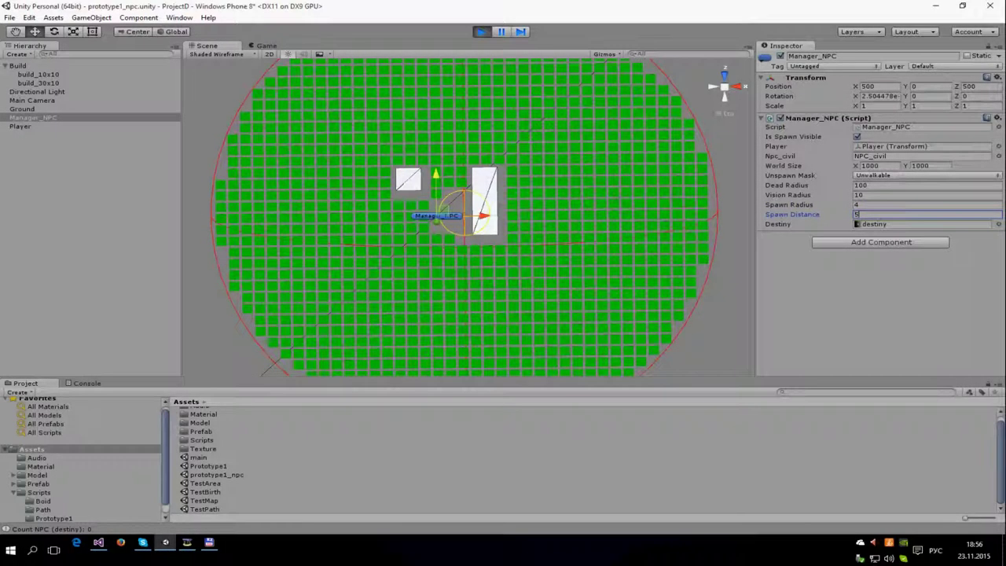
click(20, 125)
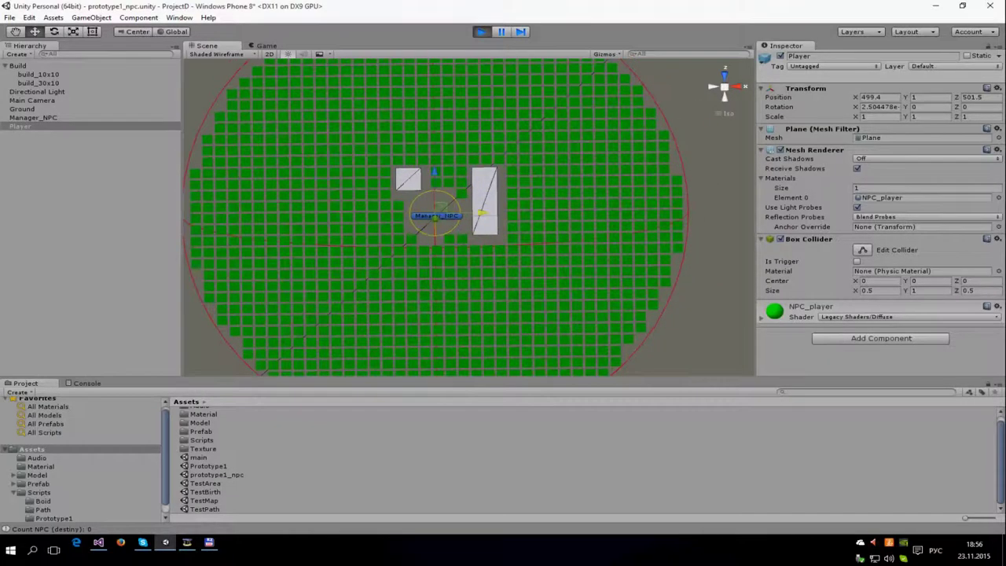
Step: Set Manager_NPC's Vision Radius to 50 and select the Player
click(33, 117)
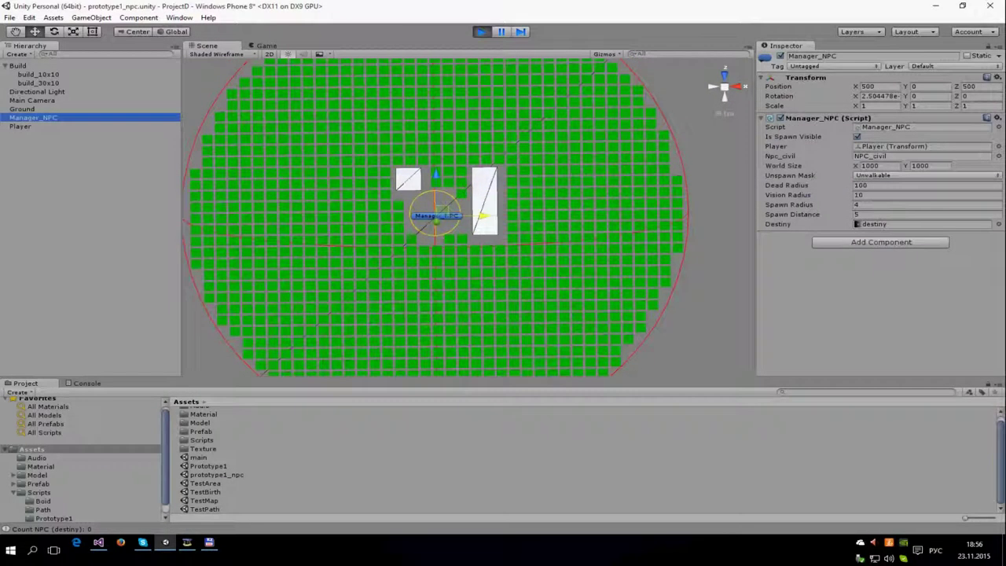
click(864, 195)
text(50)
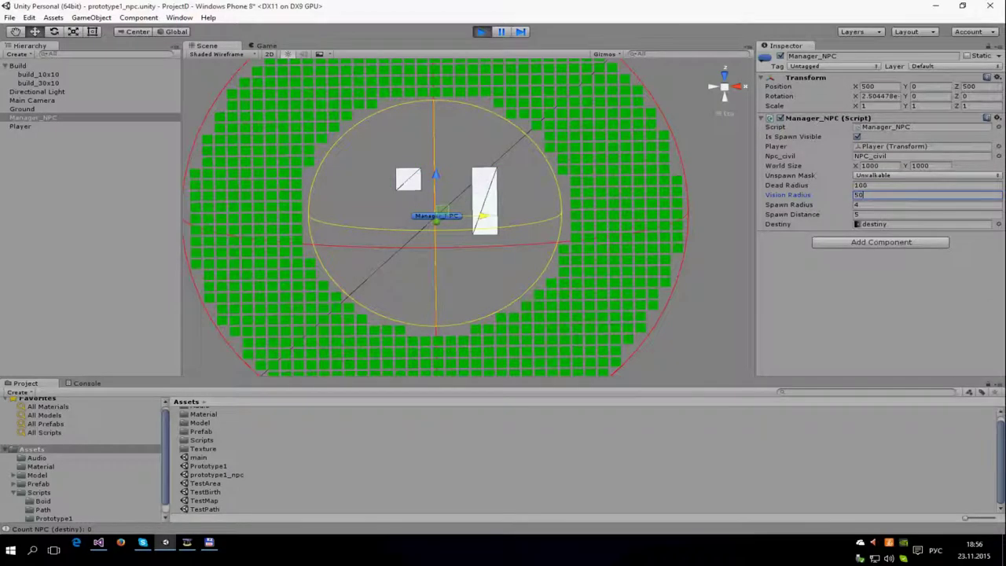
key(Return)
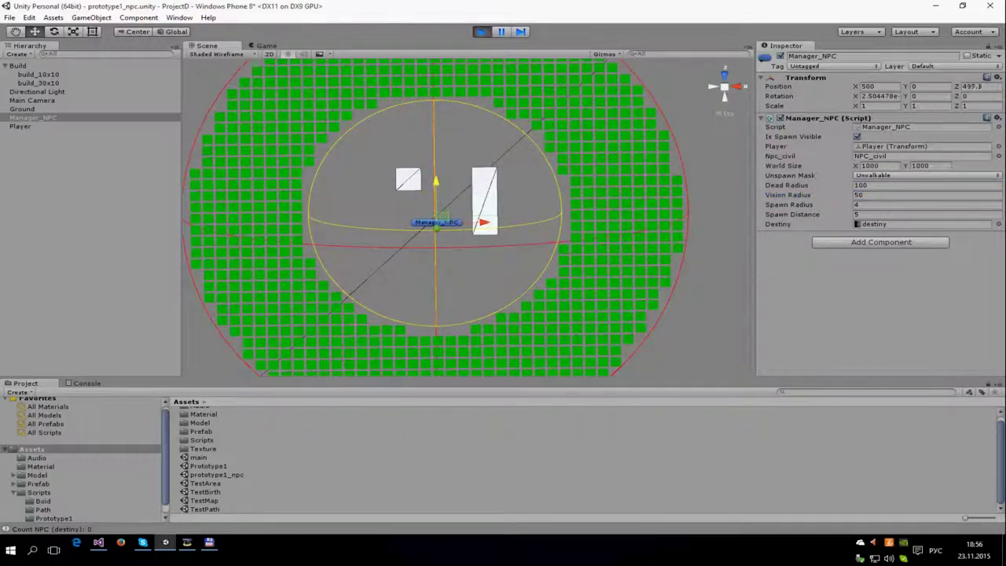
click(21, 125)
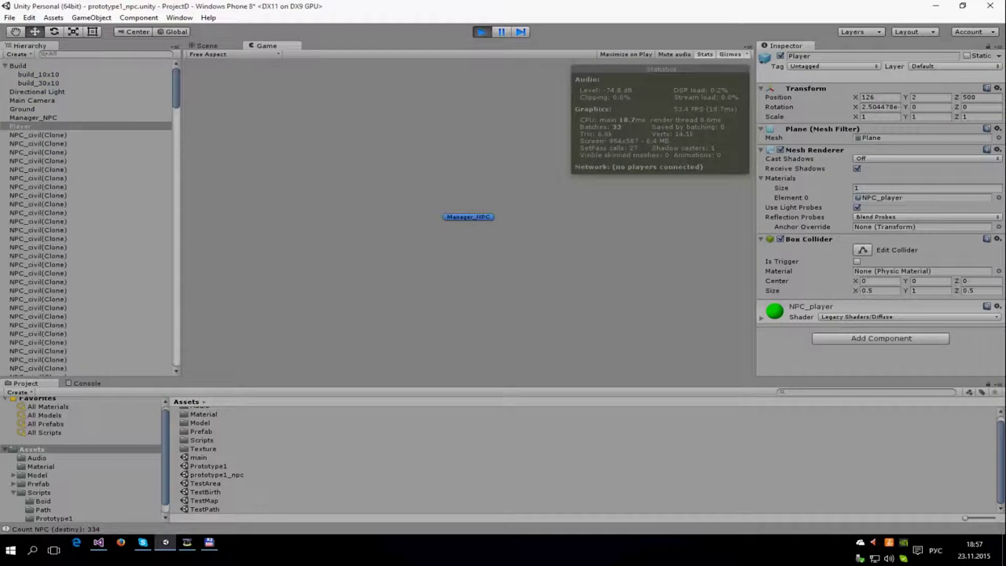
Step: Switch to the Scene view to see the NPC ring
key(ctrl+1)
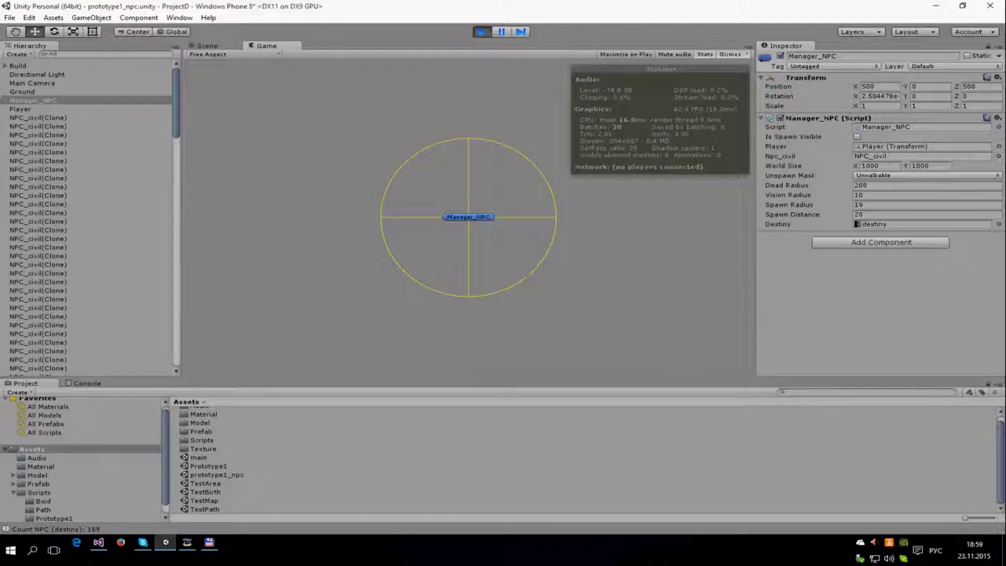
Step: Return to the Scene view and slide the Player left along X
key(ctrl+1)
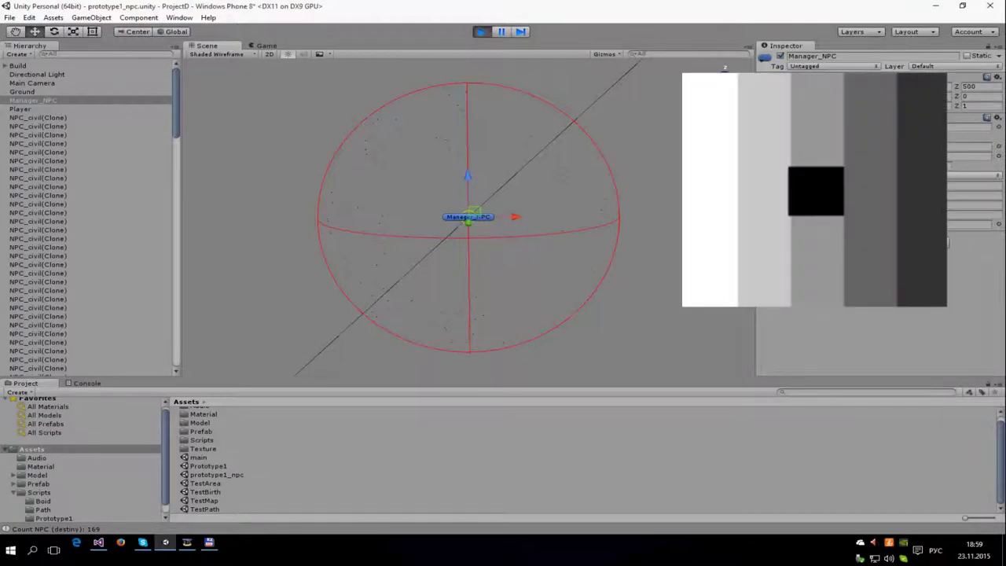
click(20, 108)
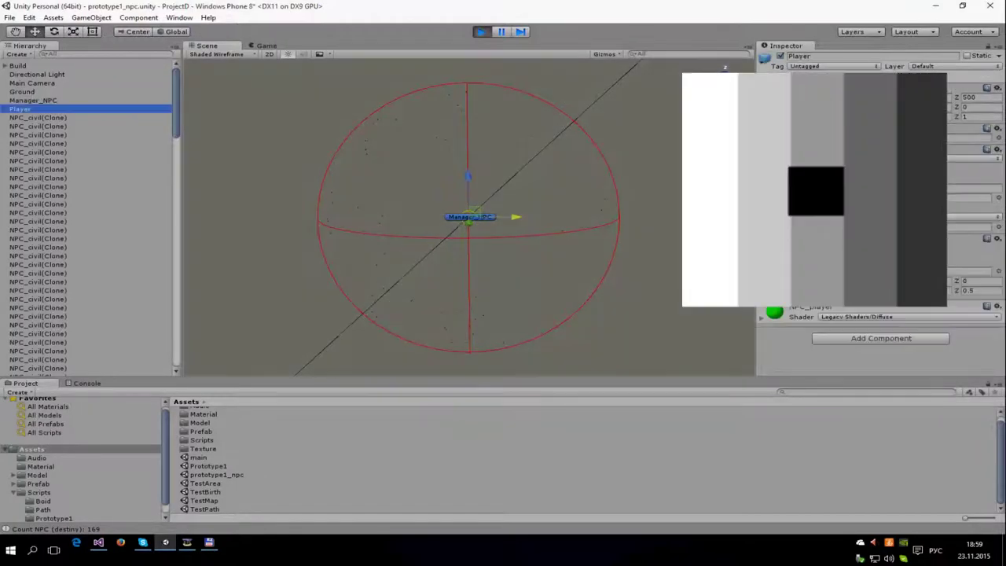
mouse_move(515, 217)
mouse_down()
mouse_move(400, 217)
mouse_move(620, 218)
mouse_up()
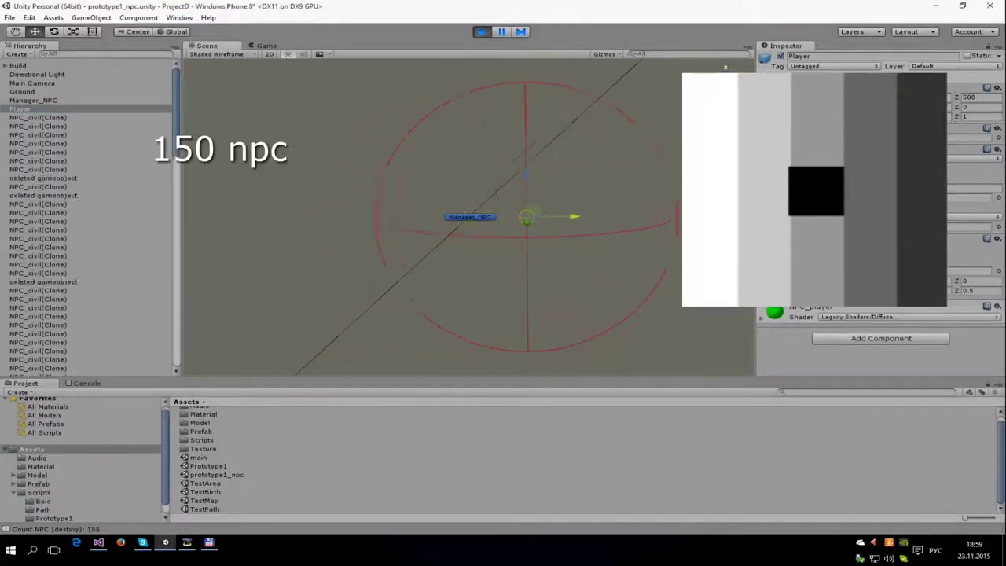
Step: Drag the Player right and left along X, panning the view, so NPCs respawn around it
middle_drag(621, 217, 384, 209)
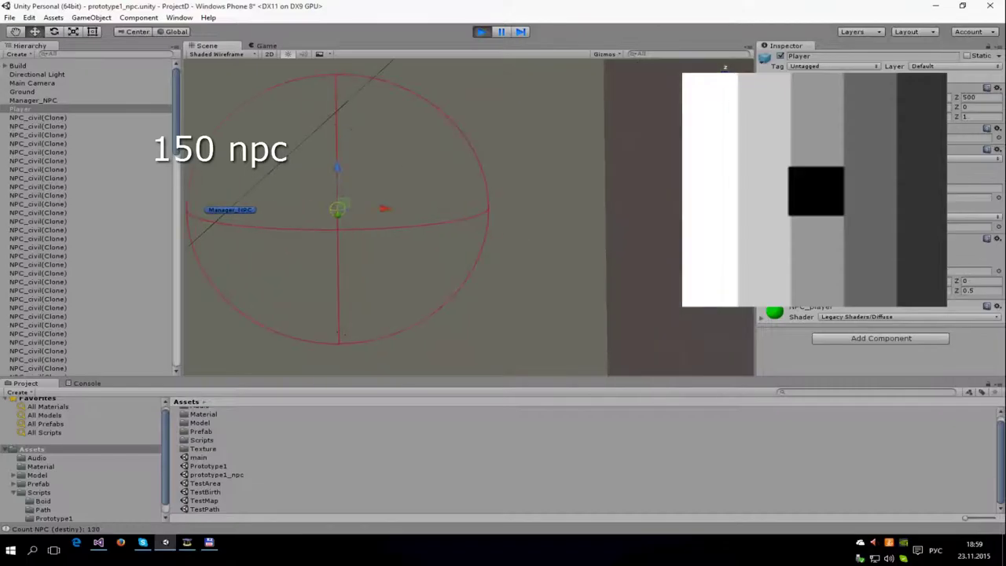
drag(383, 209, 601, 207)
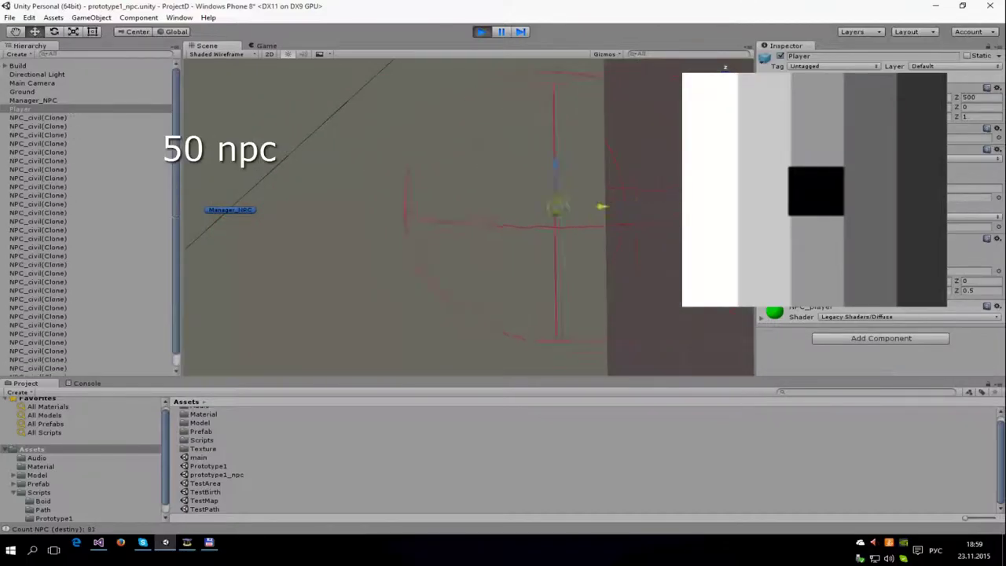
drag(601, 207, 382, 206)
middle_drag(382, 207, 597, 218)
drag(602, 218, 494, 217)
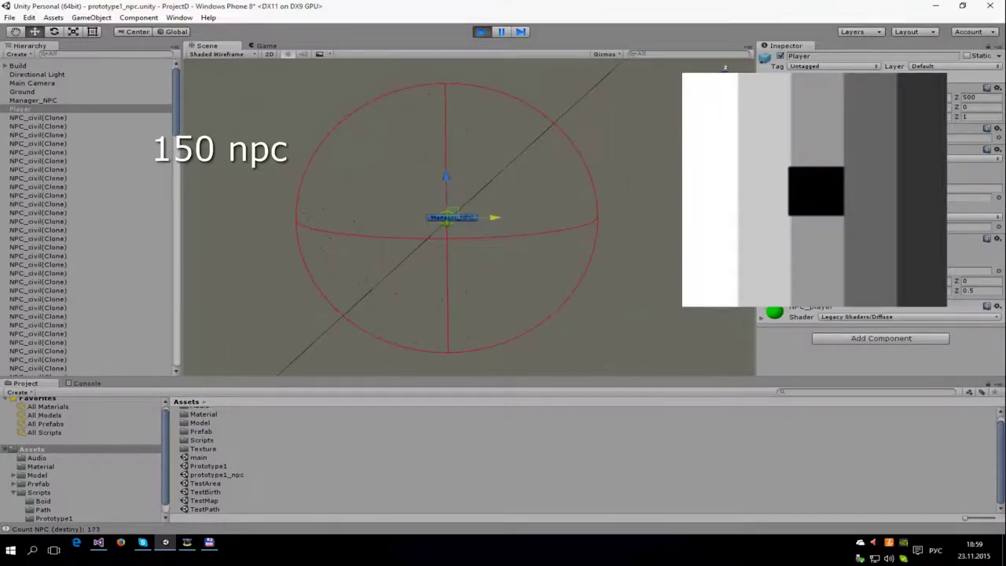
Step: Exit Play mode so the spawned NPC clones are removed
key(ctrl+p)
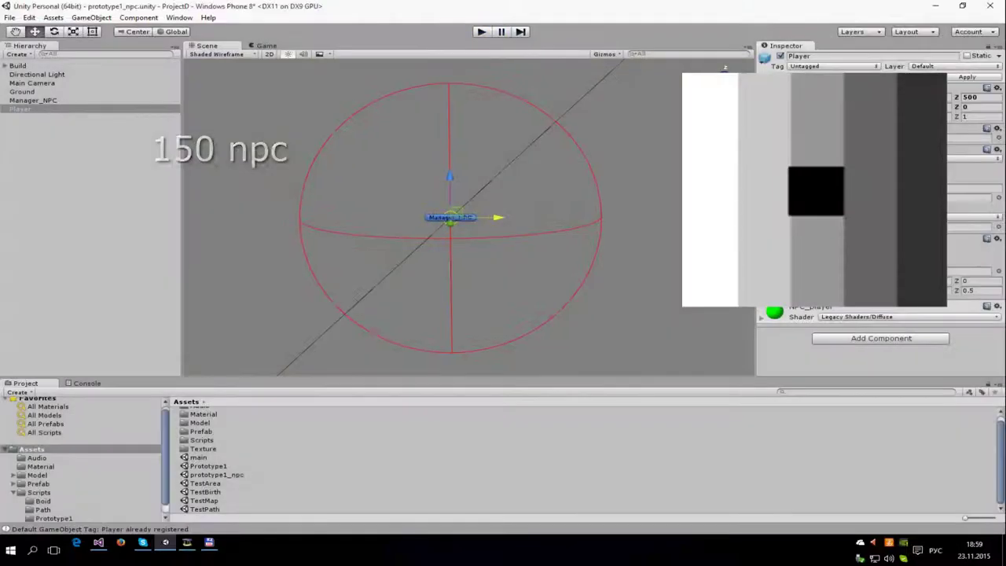